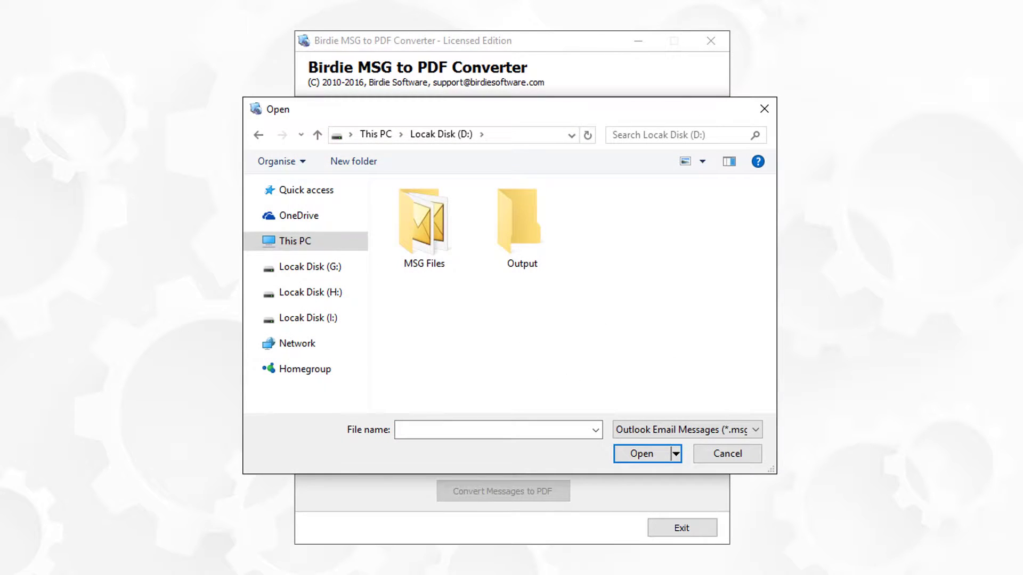
Add all eight .msg files from the D:\MSG Files folder to the converter
click(424, 225)
double_click(424, 225)
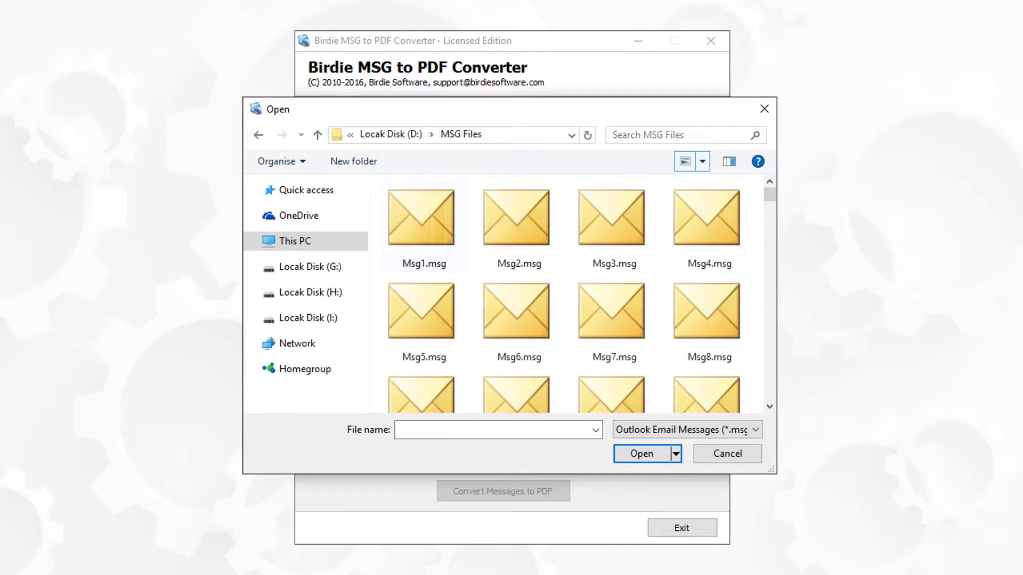
key(ctrl+a)
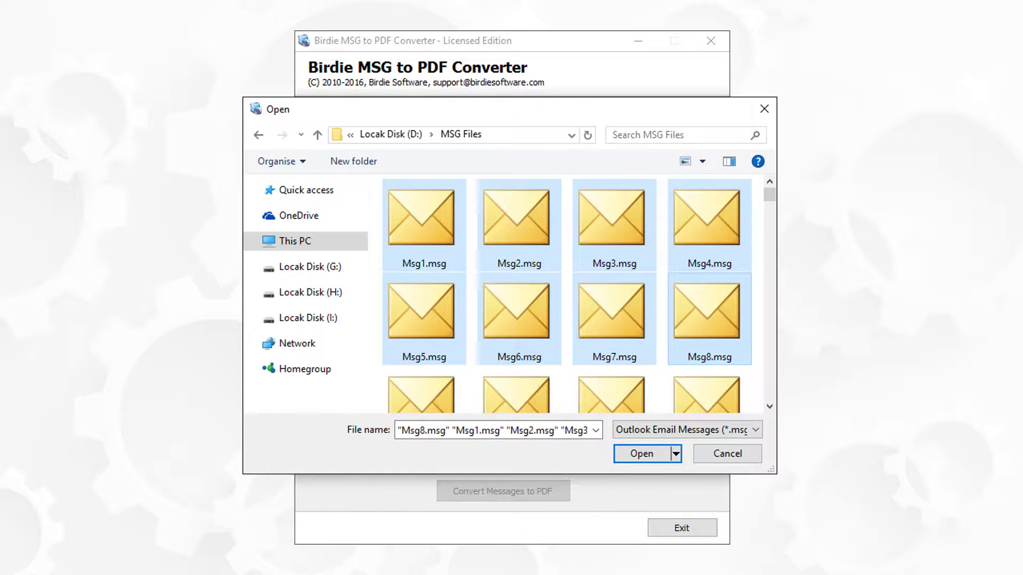
click(641, 454)
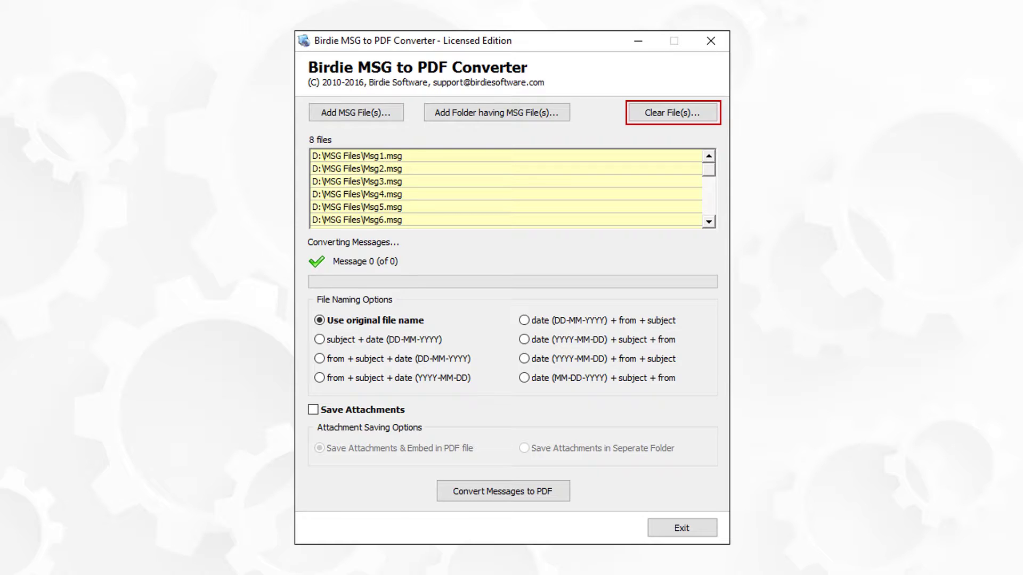
Clear every file from the conversion list, confirming with Yes
click(672, 111)
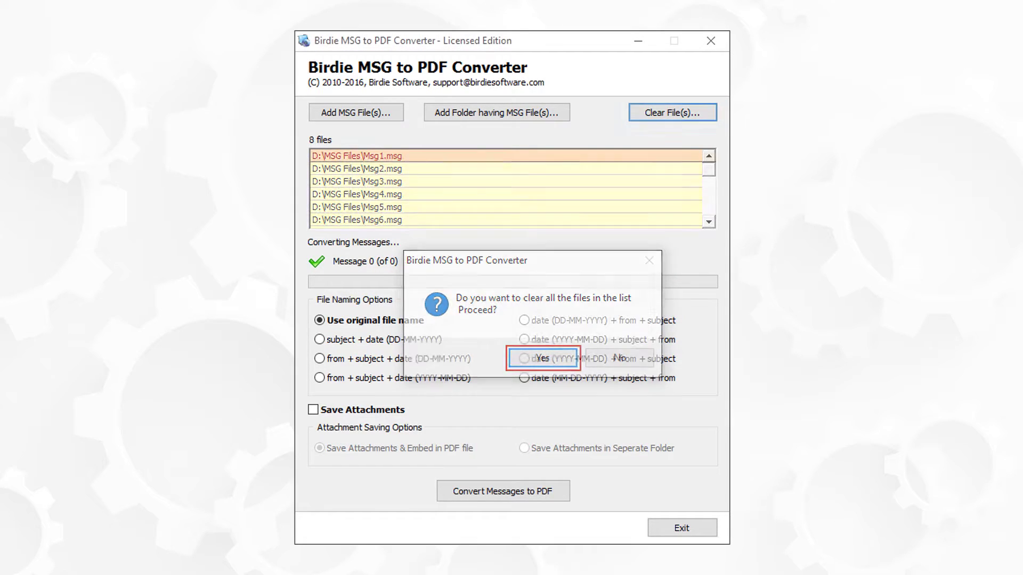
click(543, 357)
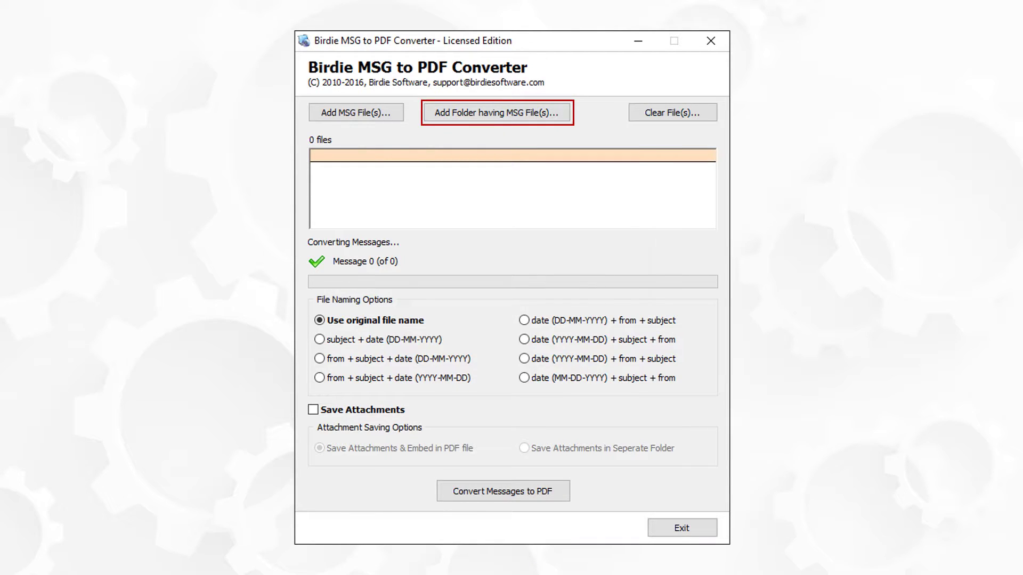
Add the whole D:\MSG Files folder, loading 260 messages, and dismiss the notice
click(497, 112)
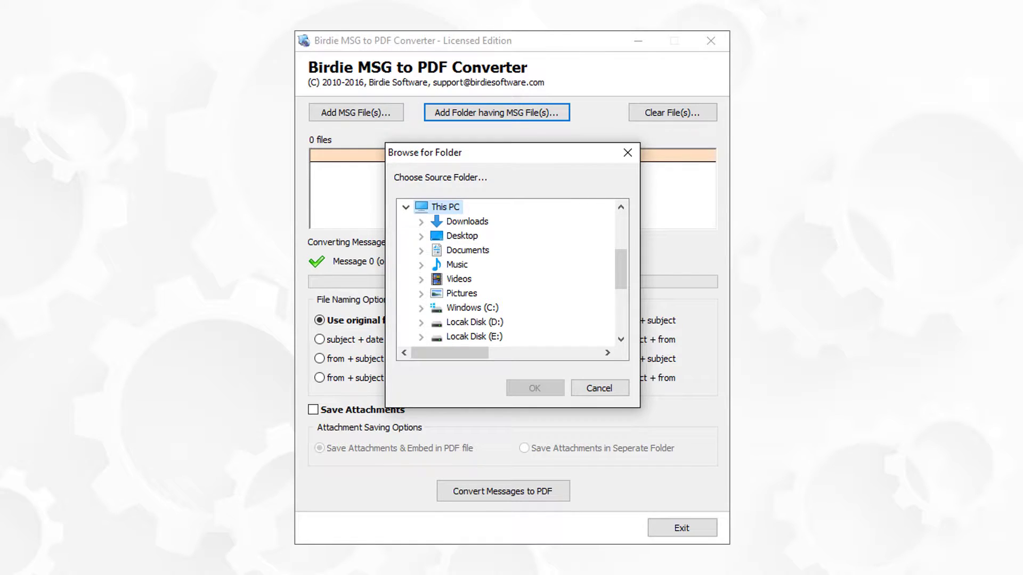
click(421, 322)
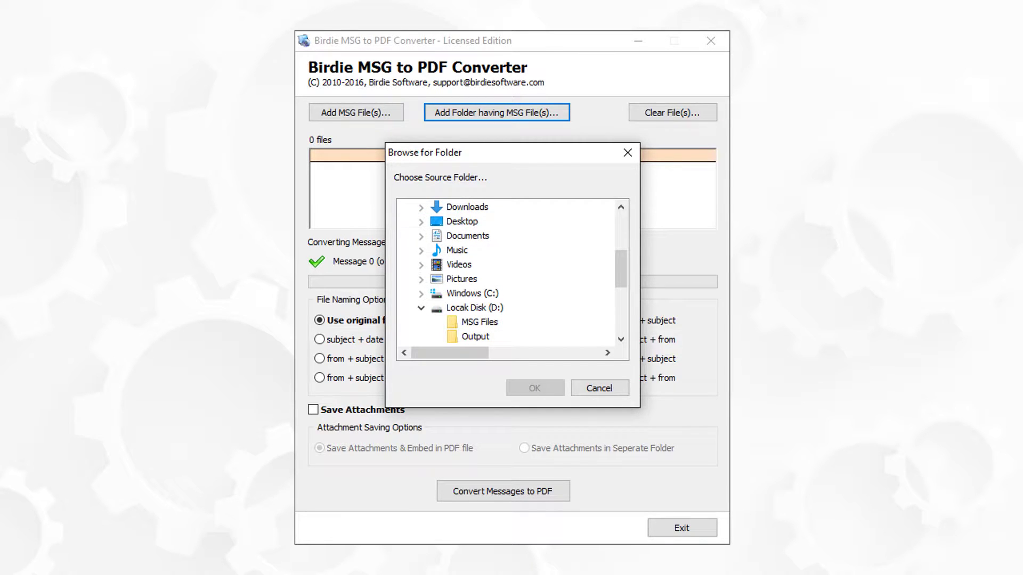
click(479, 322)
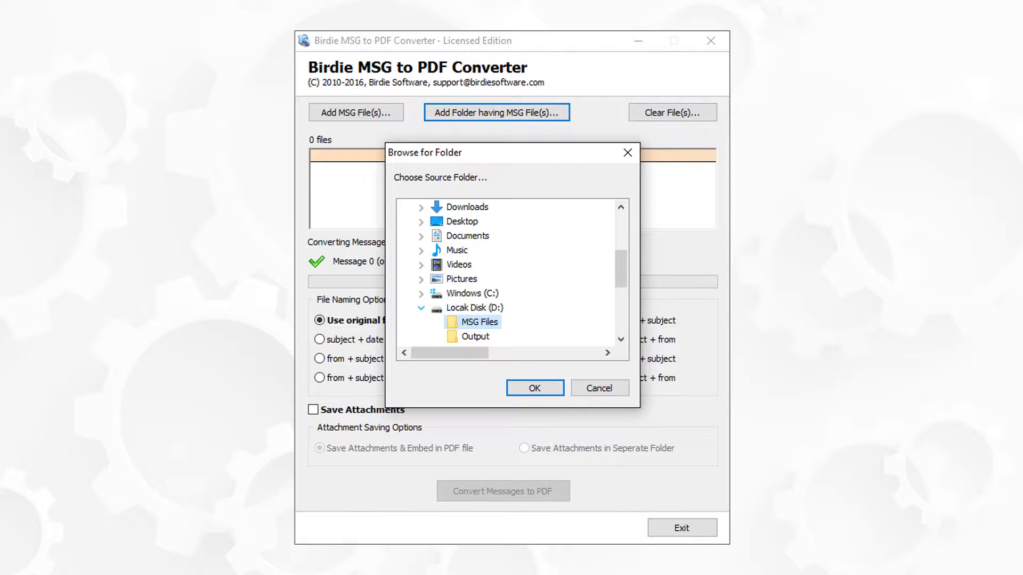
click(535, 389)
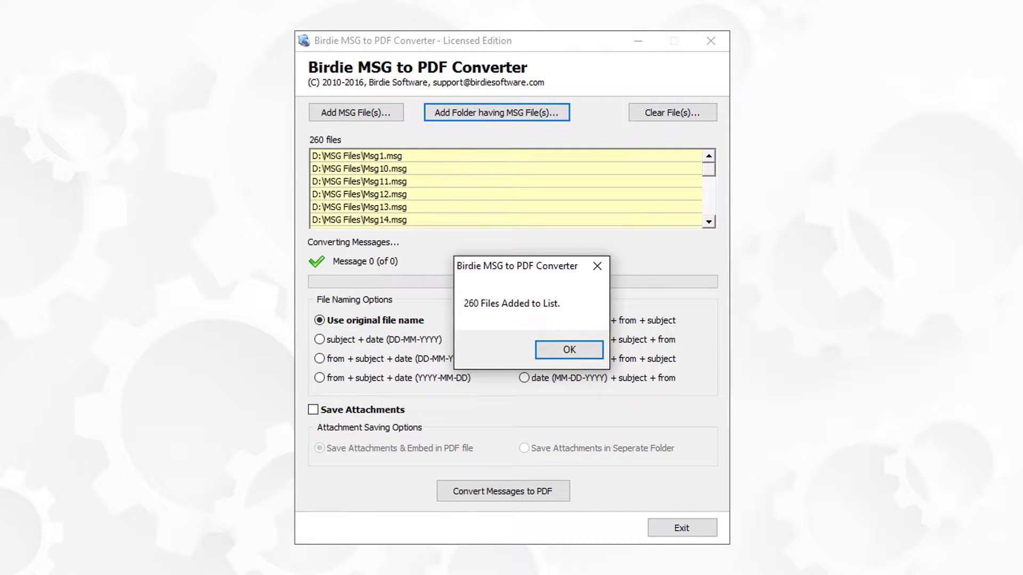
key(Return)
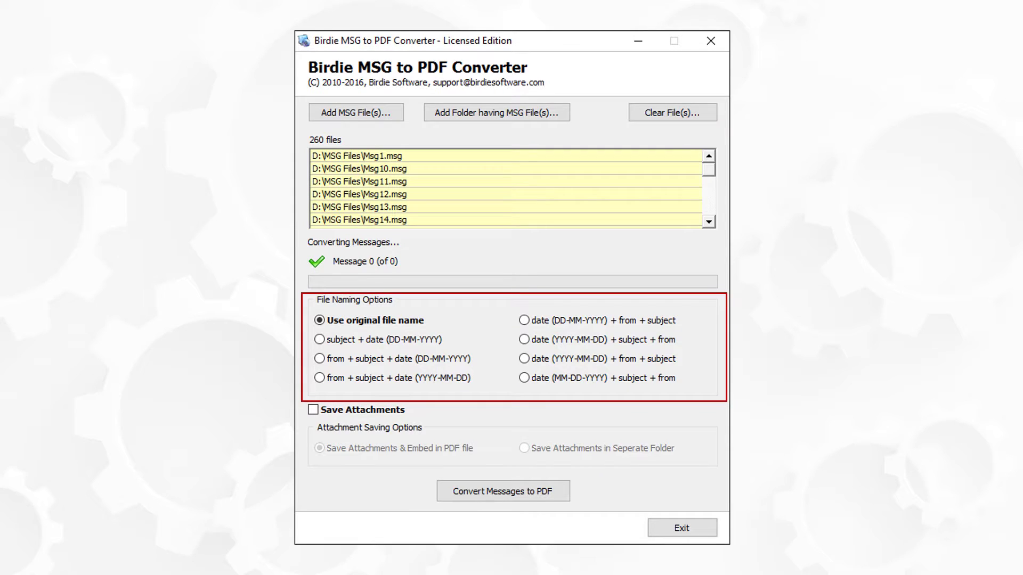
Choose 'subject + date (DD-MM-YYYY)' file naming and enable Save Attachments
key(Down)
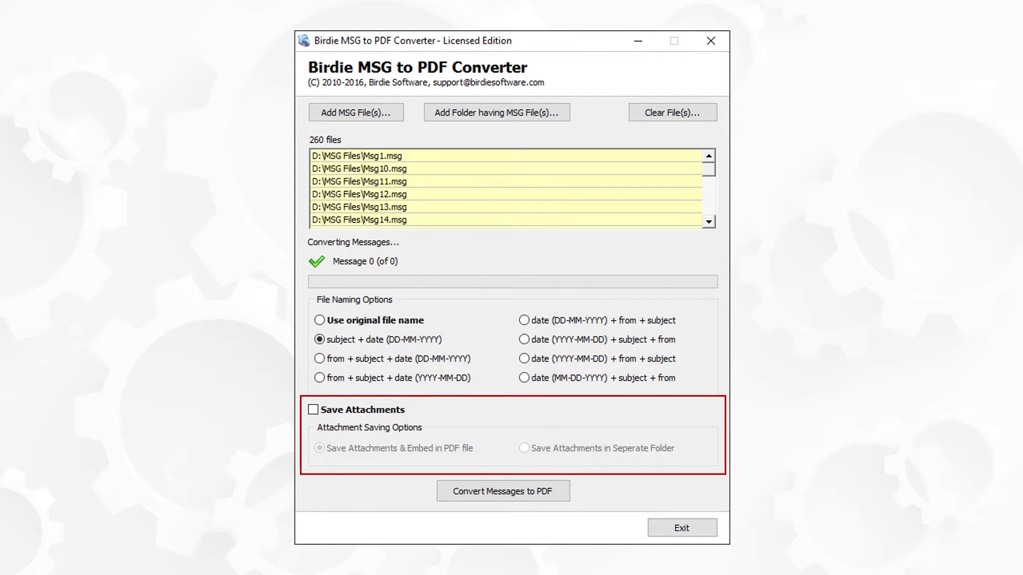
key(space)
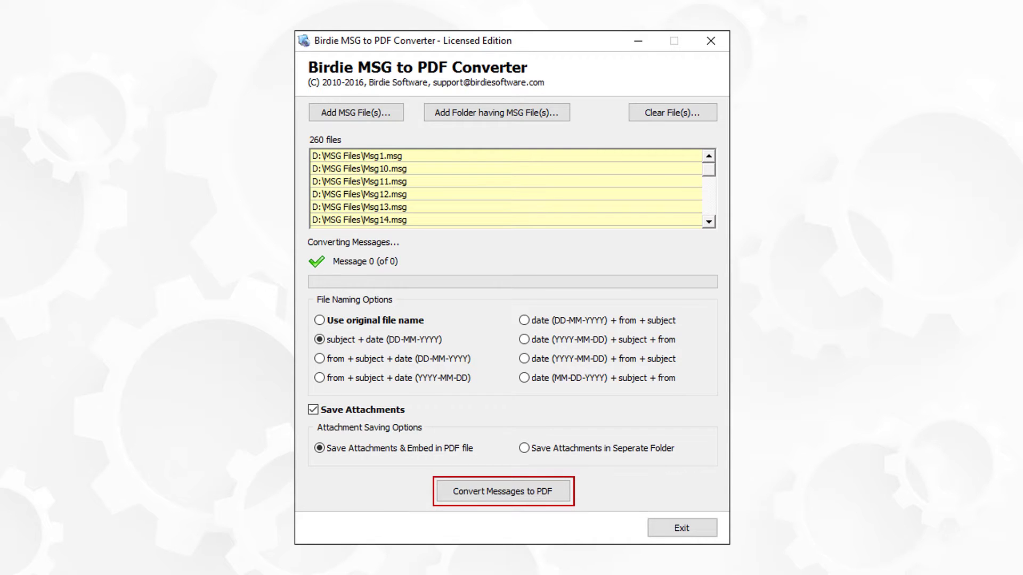
Convert all 260 messages to PDF with D:\Output as the destination folder
click(503, 492)
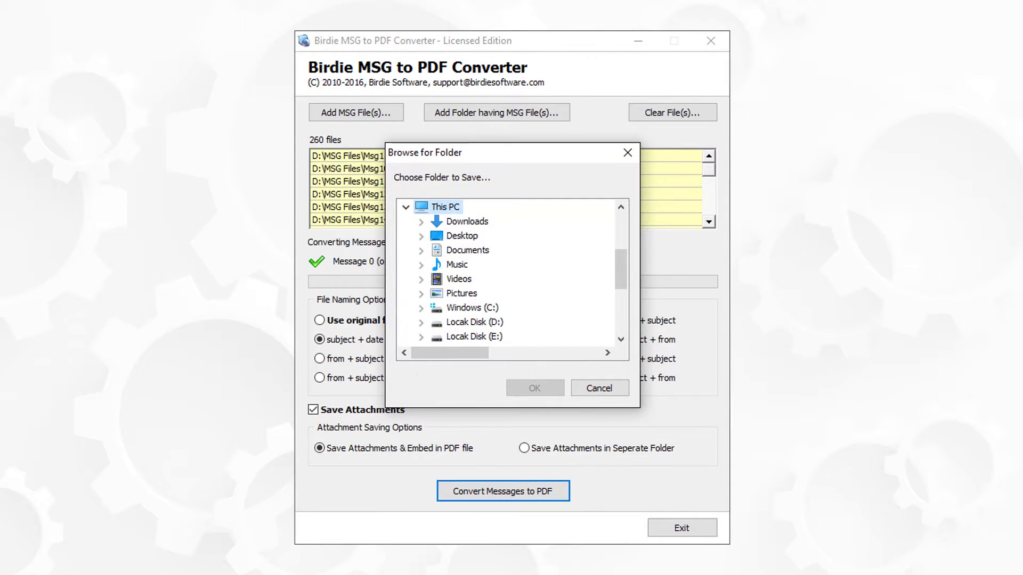
click(421, 323)
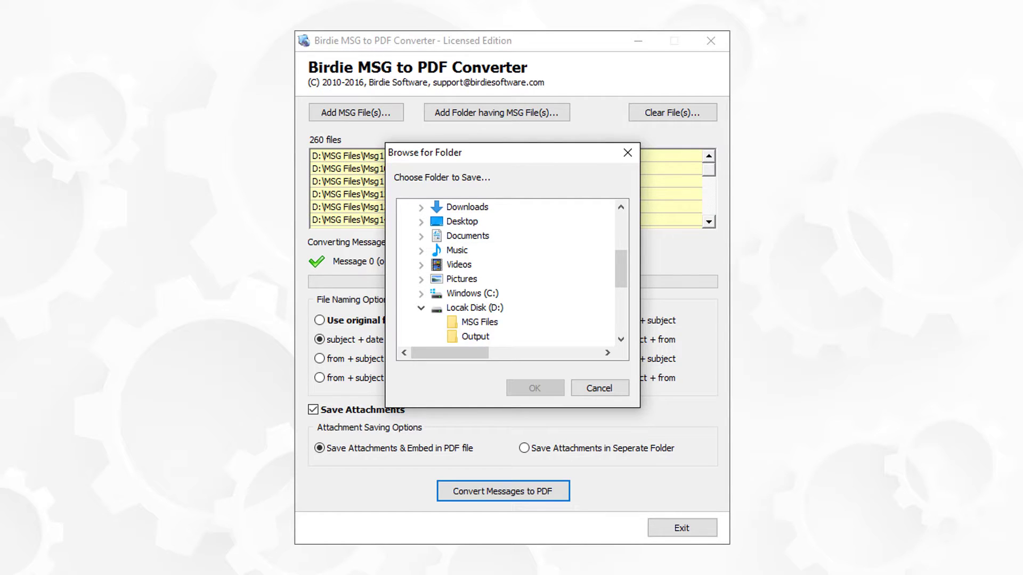
click(476, 336)
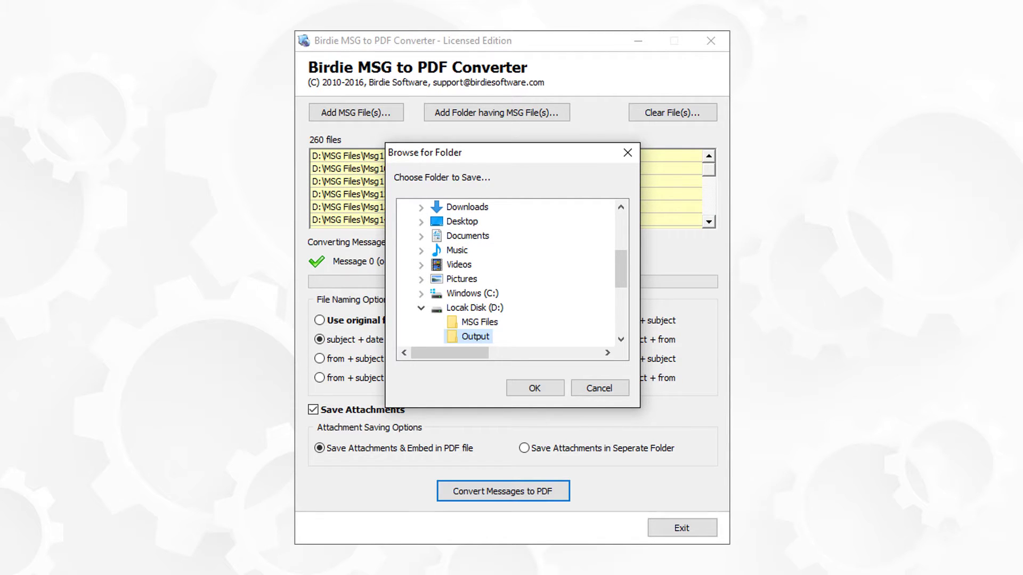
click(535, 389)
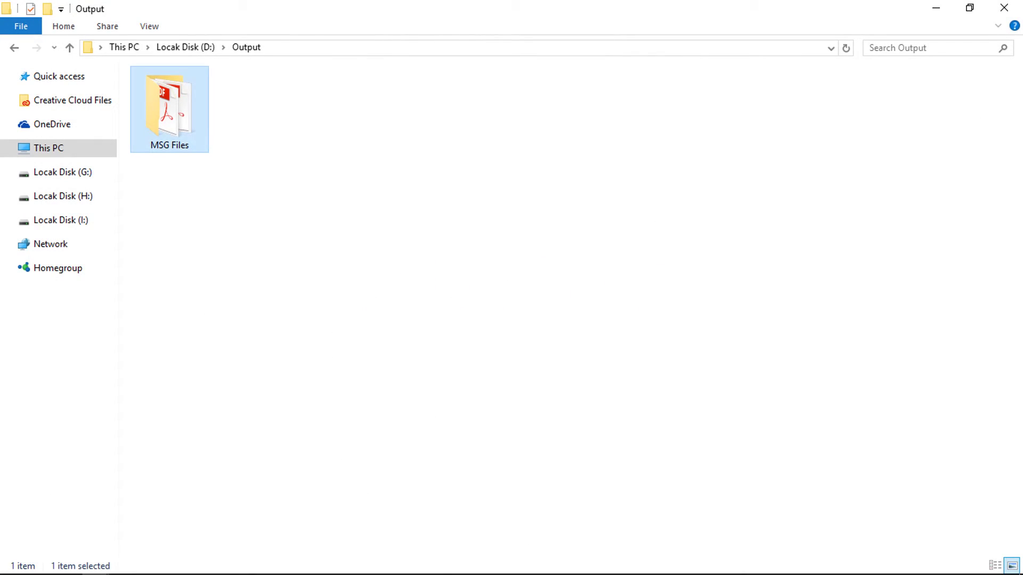
Open the first converted PDF from the MSG Files output folder in Acrobat
key(Return)
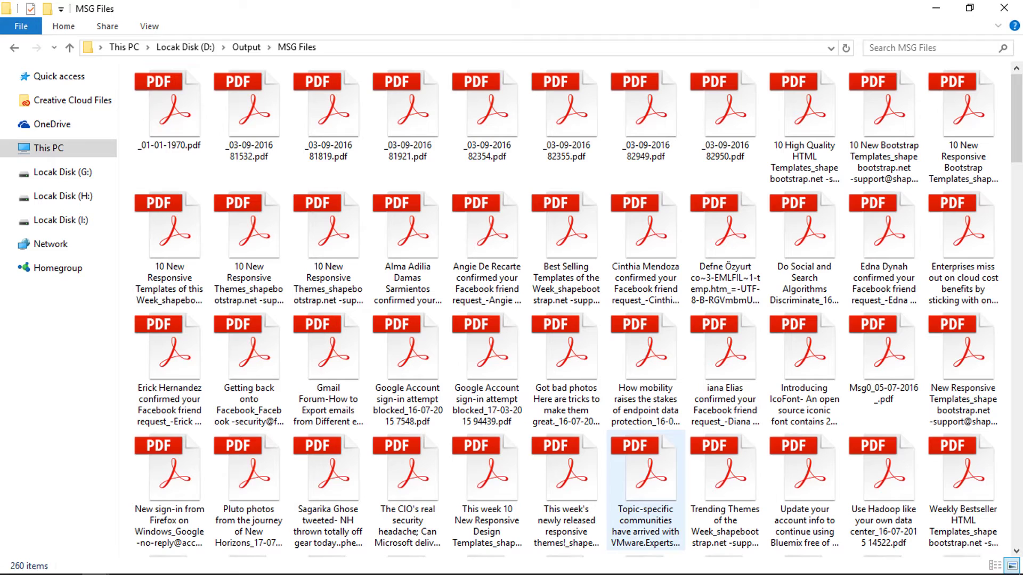
key(Home)
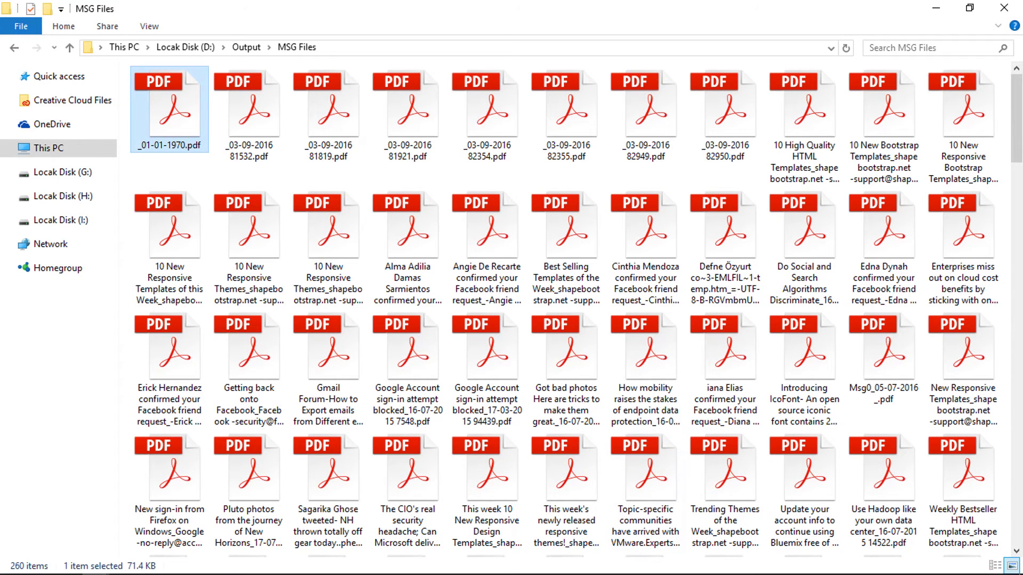
key(Return)
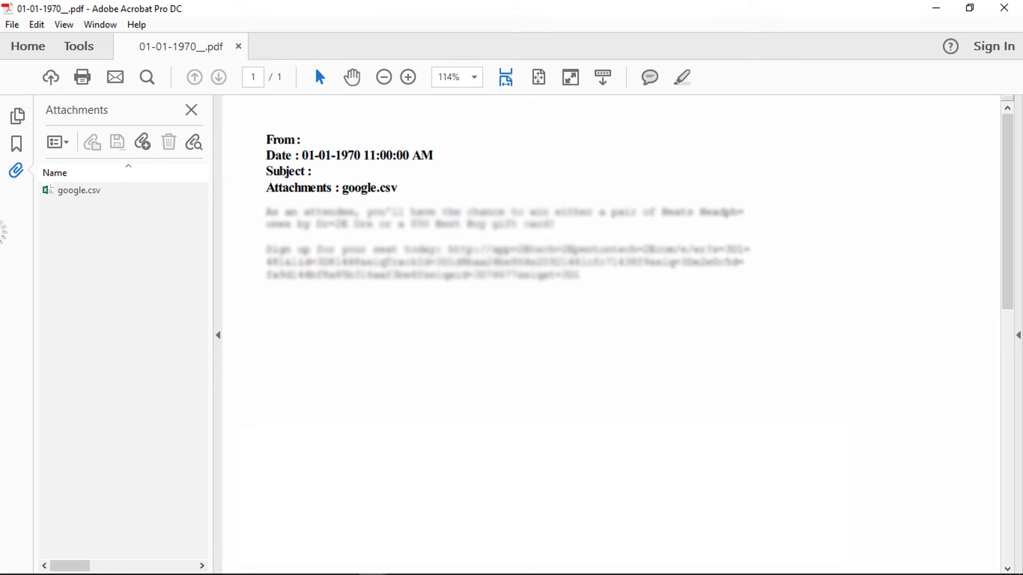
Select the embedded google.csv in the PDF's Attachments pane
key(Tab)
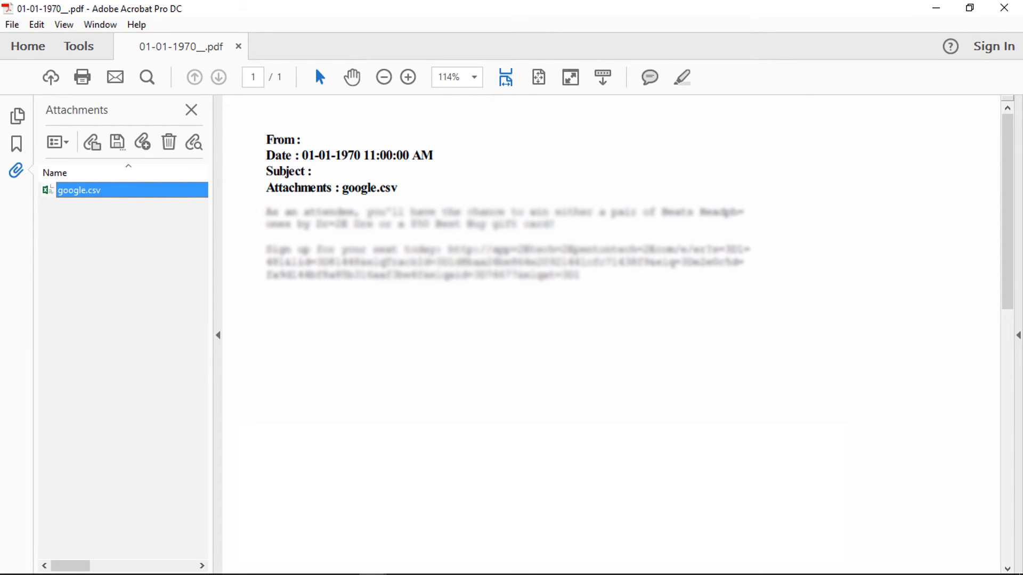